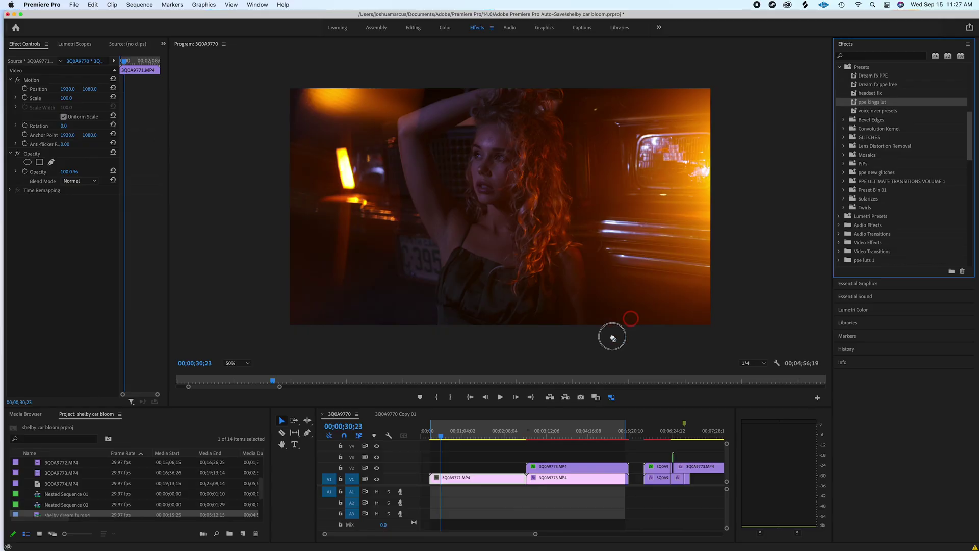
Step: Apply the ppe kings lut preset to the 3Q0A9771.MP4 clip and duplicate it onto V2 directly above
drag(612, 334, 468, 478)
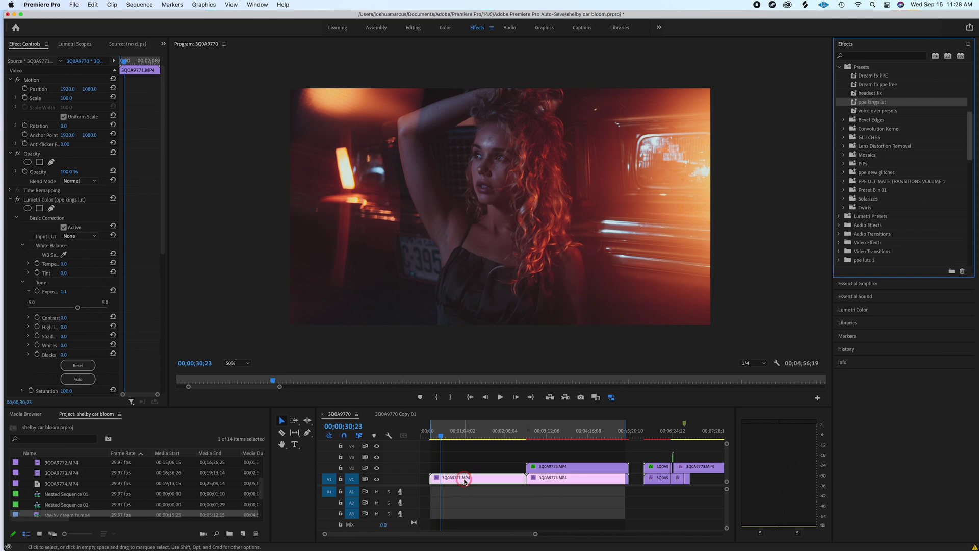
click(11, 199)
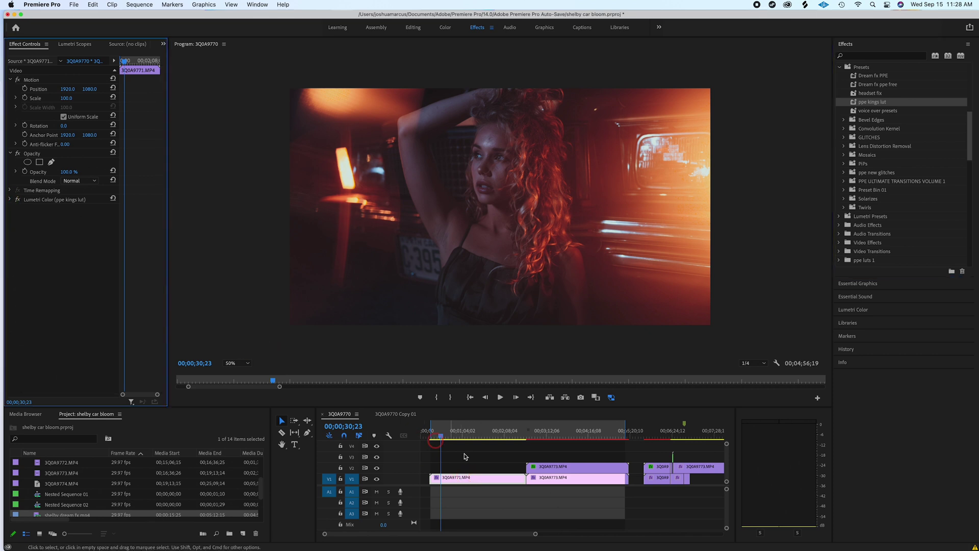
click(485, 480)
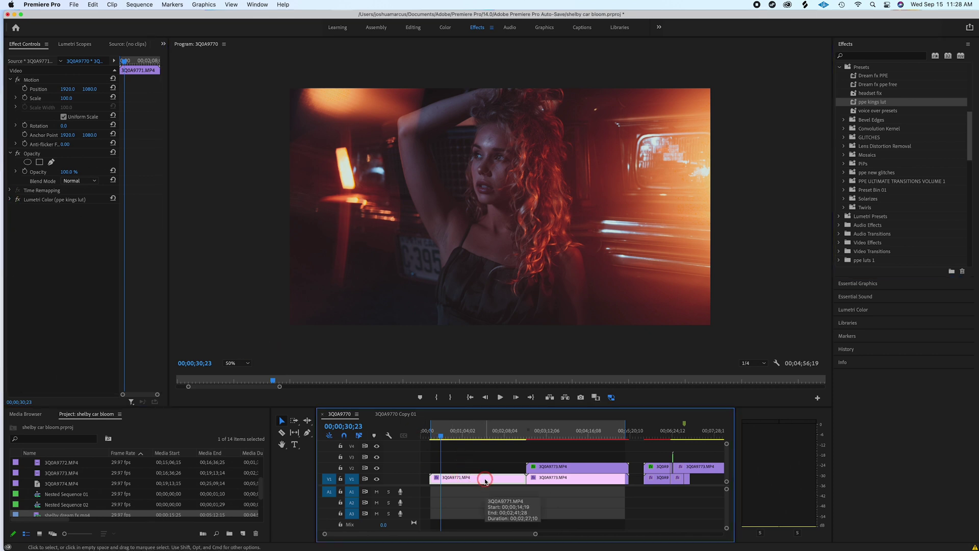
drag(485, 481, 486, 472)
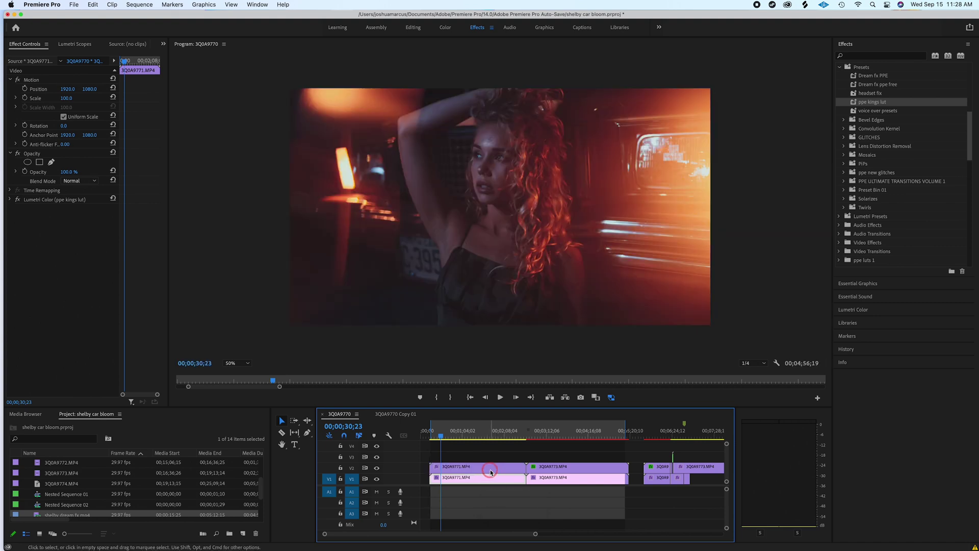
click(478, 468)
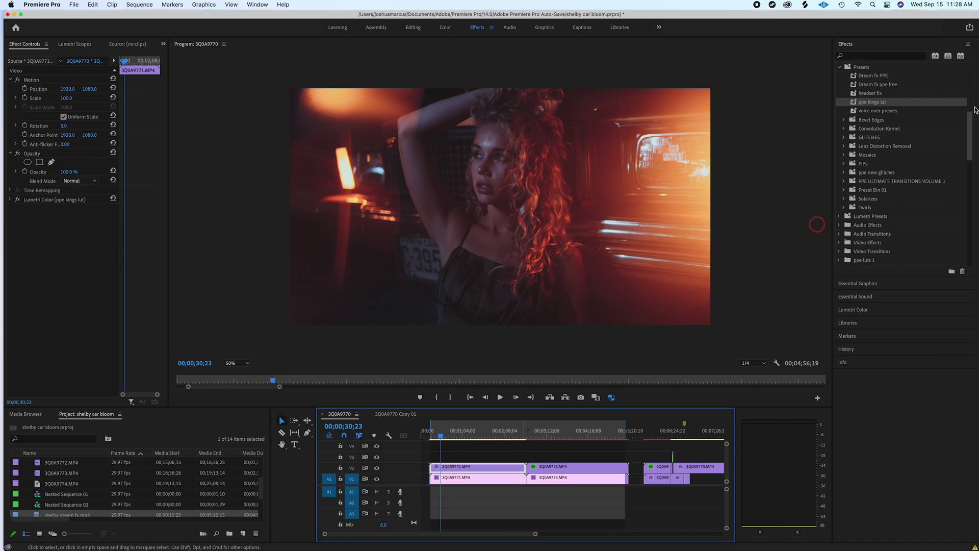
click(493, 471)
Step: Find Gaussian Blur by searching 'gau' and apply it to the duplicate clip on V2
click(876, 56)
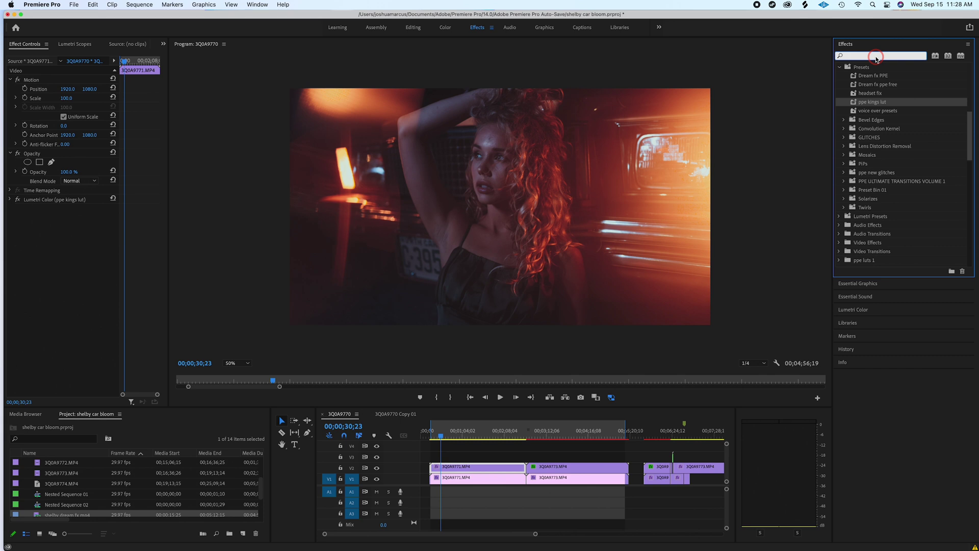
text(gau)
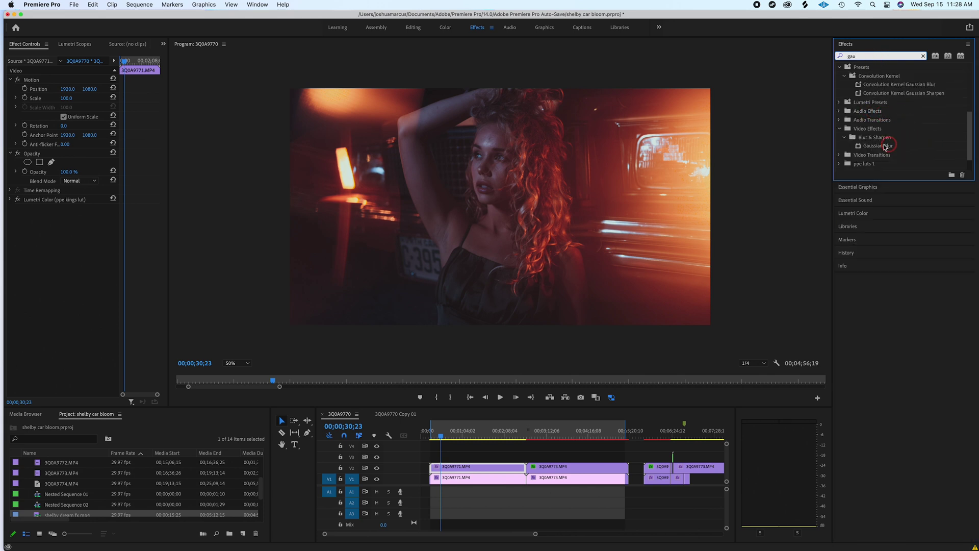
drag(875, 148, 456, 471)
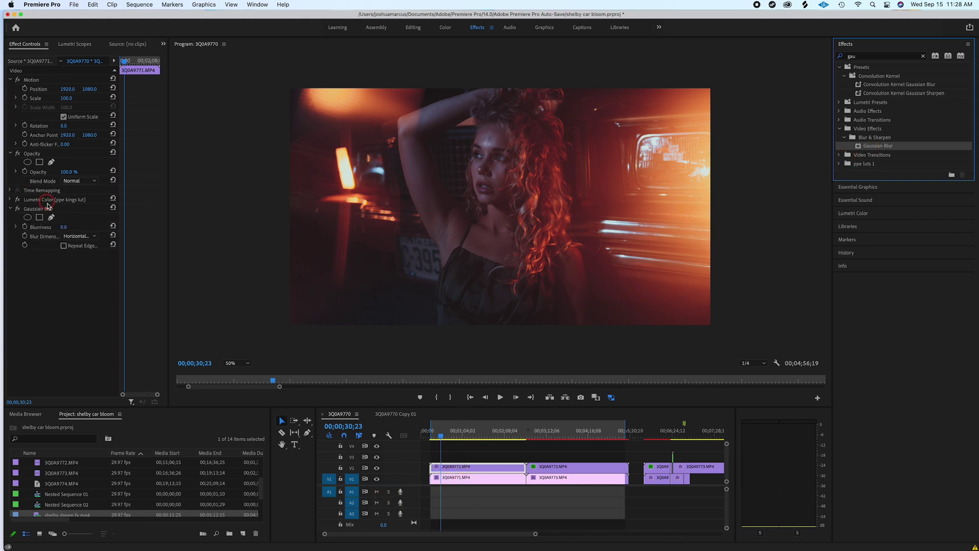
Step: Set Gaussian Blur Blurriness to 200 and turn on Repeat Edge Pixels
click(64, 227)
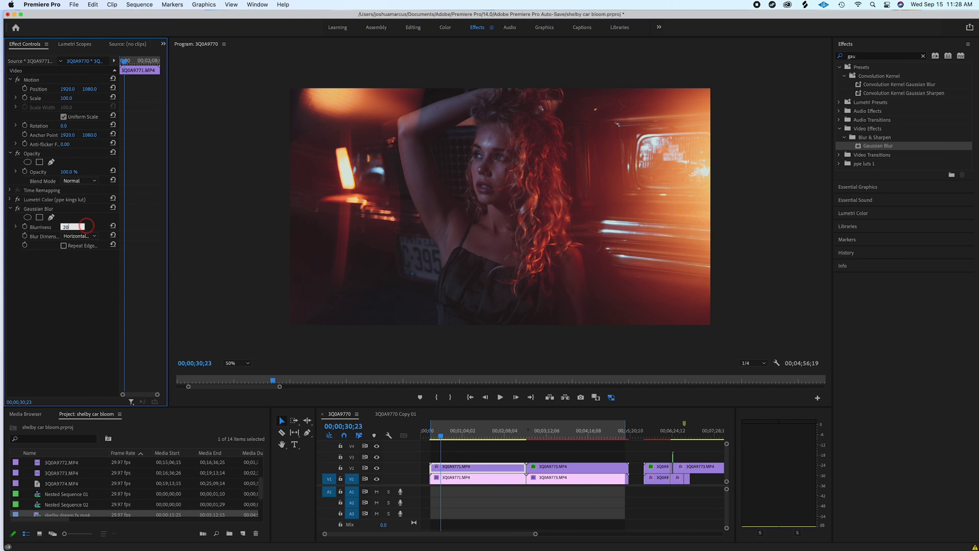
text(200)
key(Return)
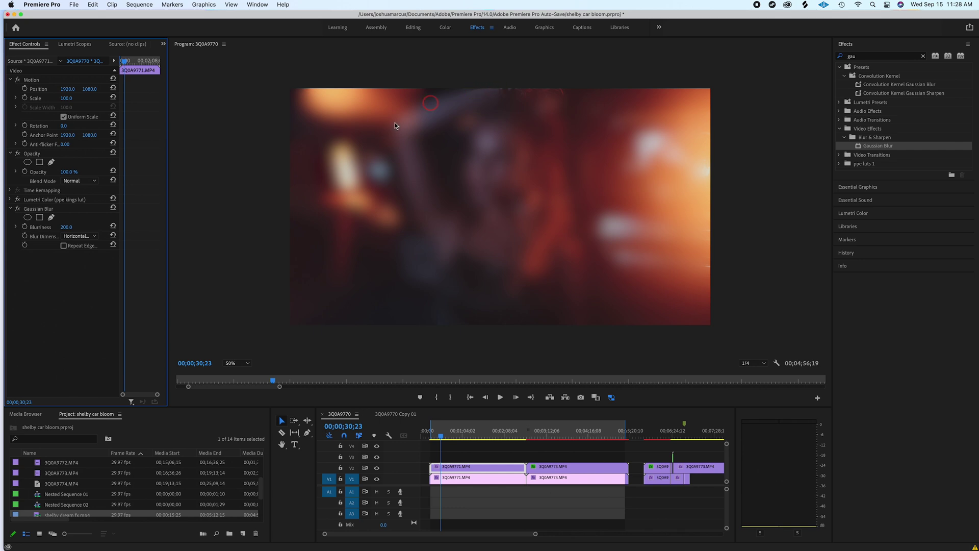
click(64, 246)
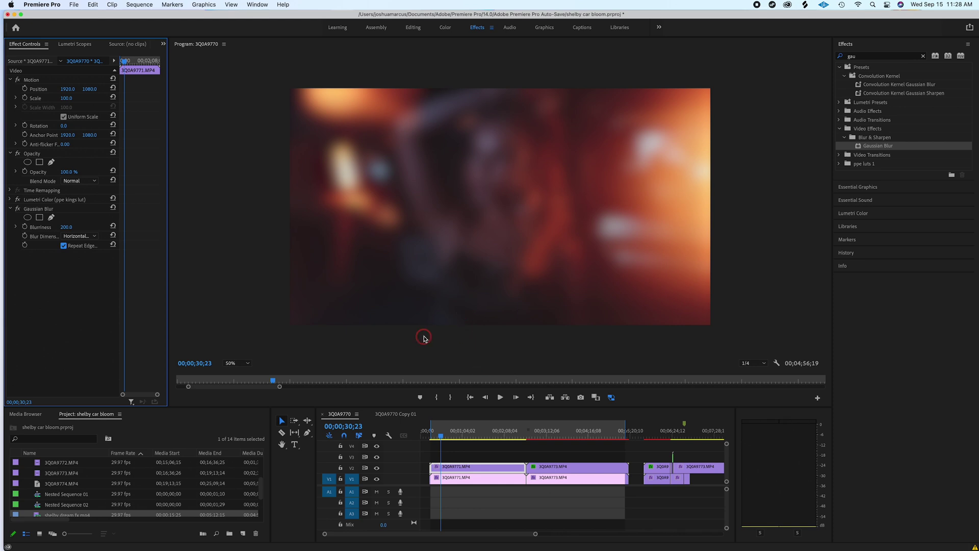
click(922, 56)
Step: Find Luma Key by searching 'key' and apply it to the blurred duplicate clip
text(key)
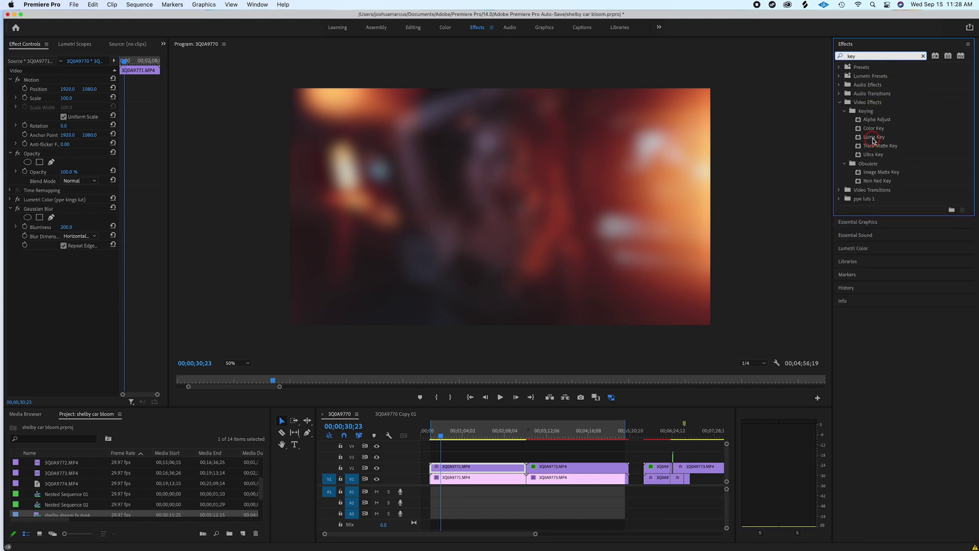
click(873, 138)
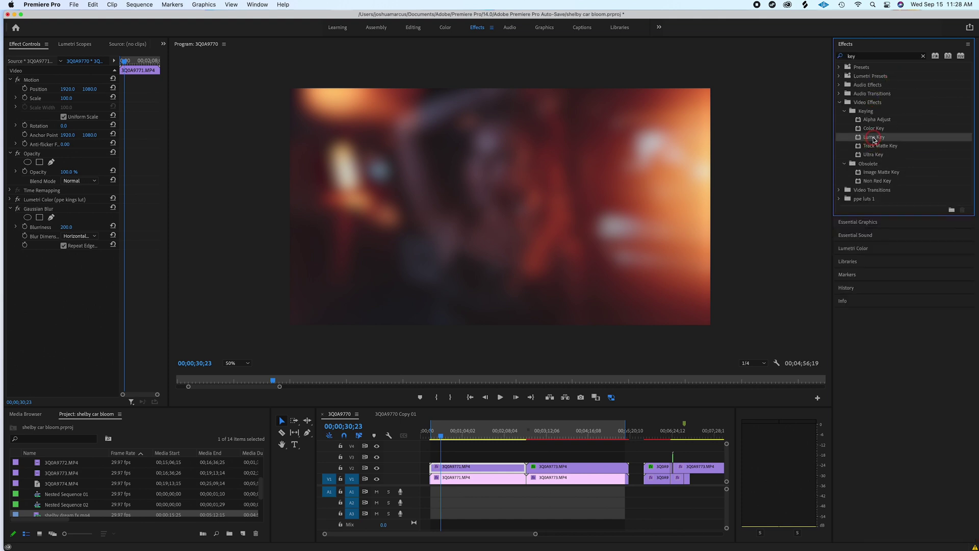
drag(873, 138, 46, 206)
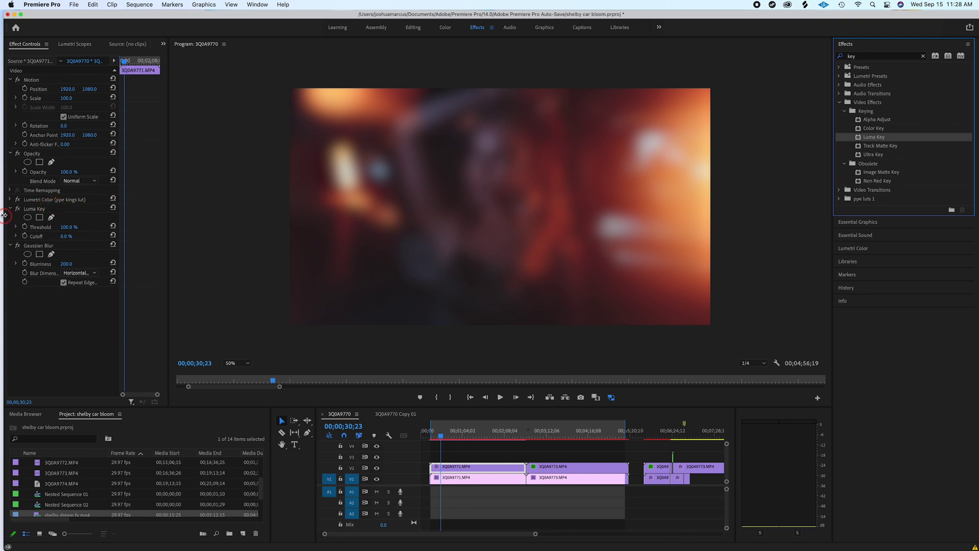
click(21, 208)
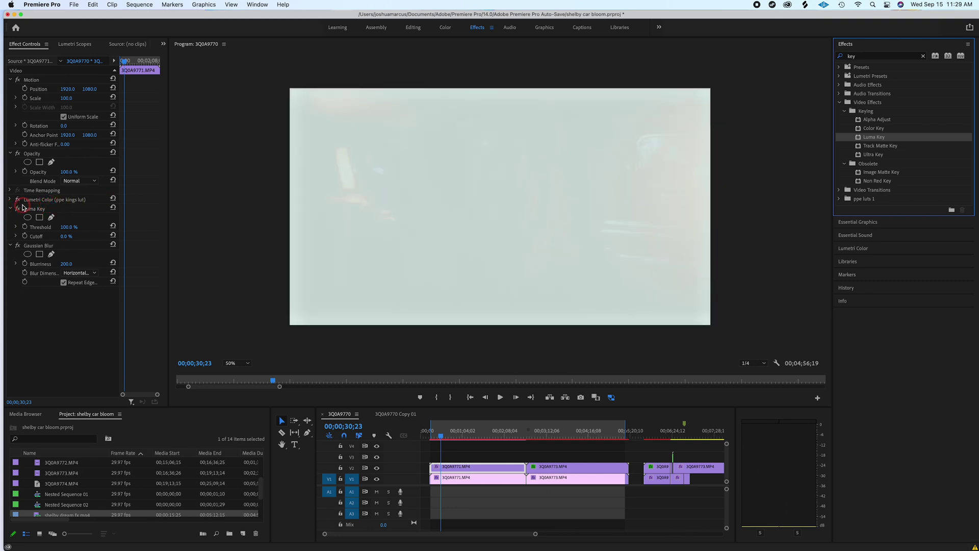
Step: Set the duplicate's Opacity blend mode to Screen
click(45, 247)
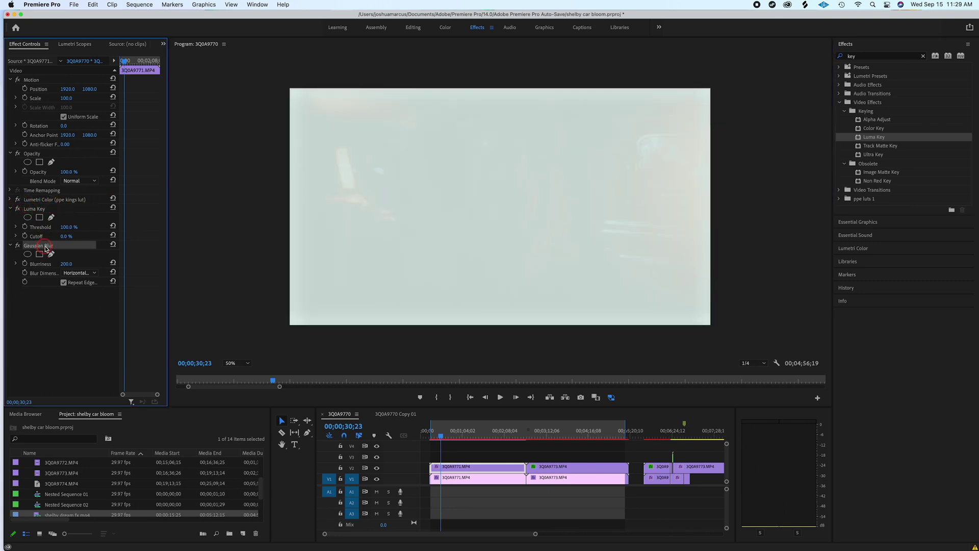
click(94, 182)
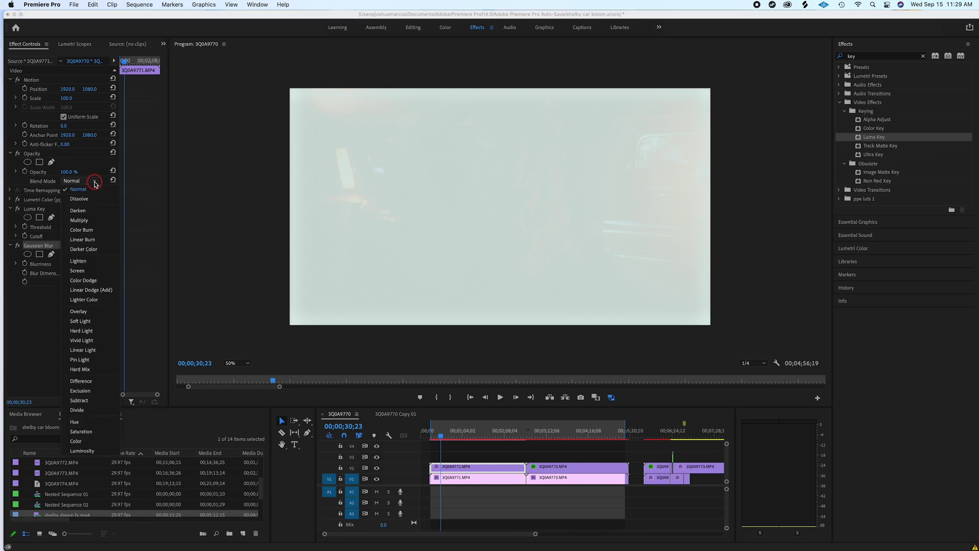
click(99, 275)
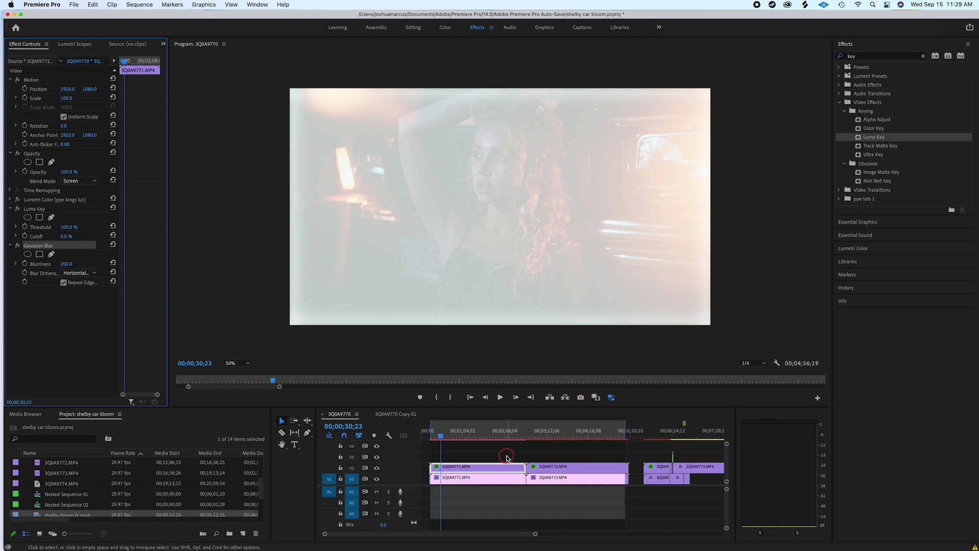
Step: Tune the duplicate's Luma Key to Threshold 92.6% and Cutoff 76.2%
click(40, 209)
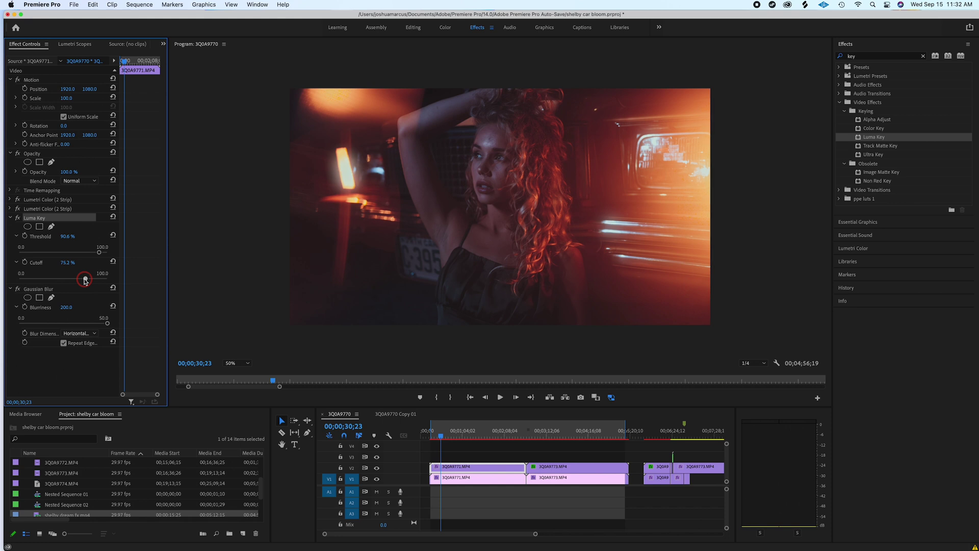
drag(83, 277, 20, 279)
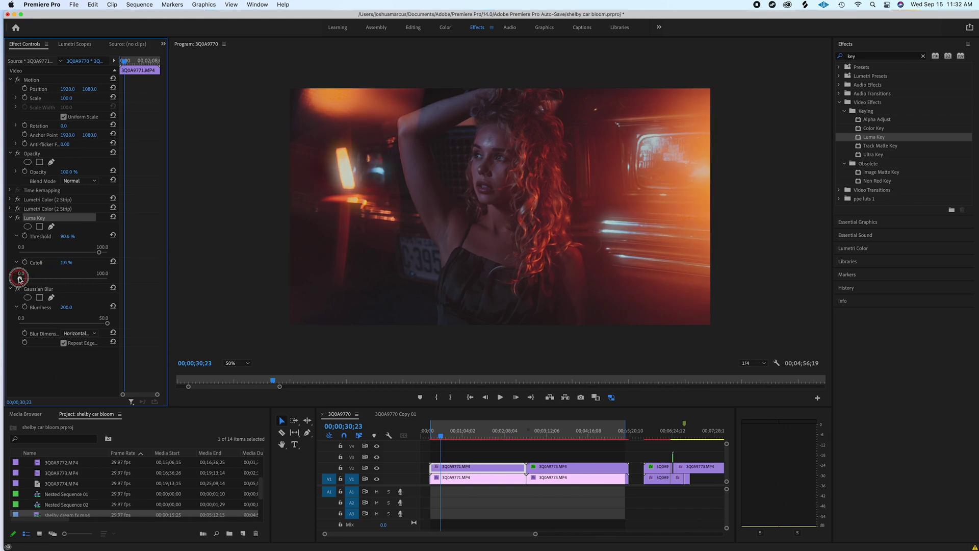
click(41, 241)
click(27, 280)
click(104, 251)
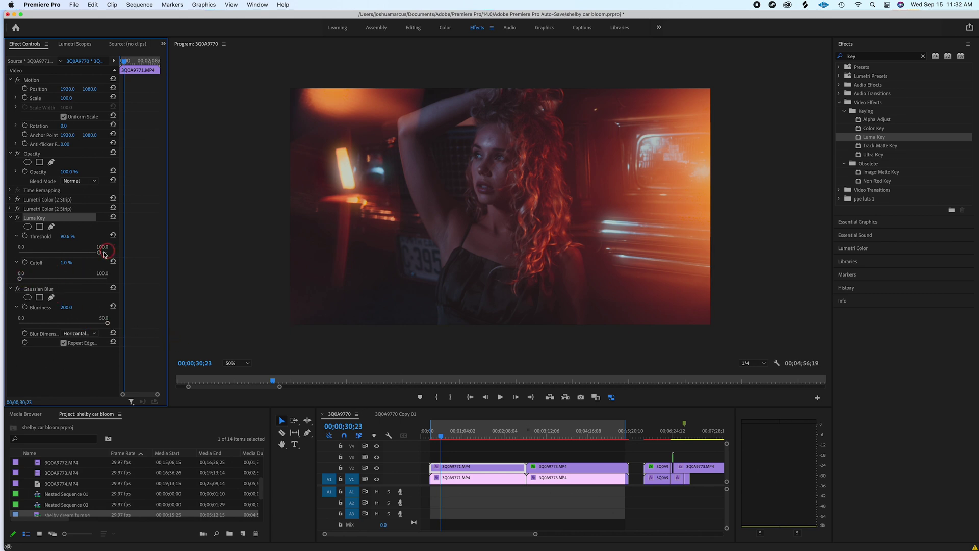
drag(99, 255, 101, 256)
drag(101, 255, 101, 255)
drag(19, 279, 67, 284)
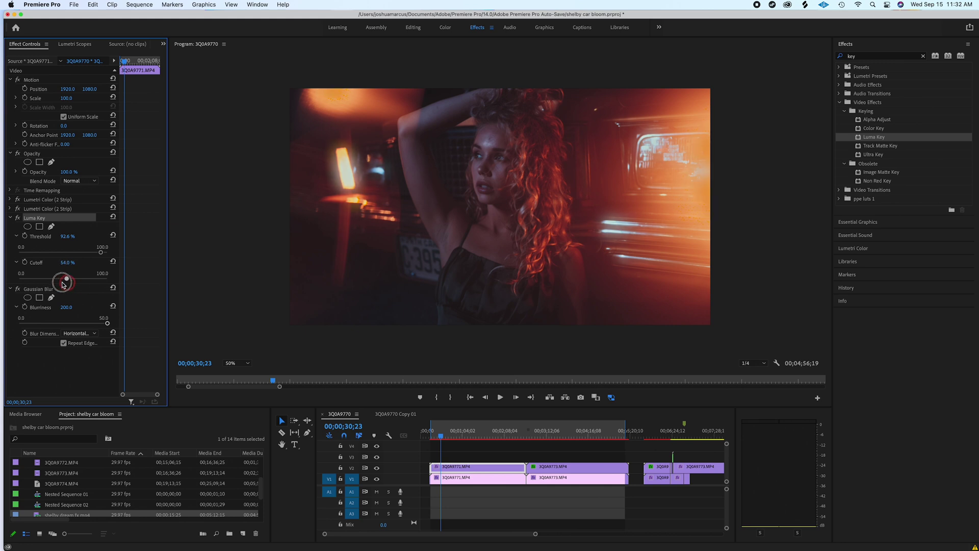
drag(64, 283, 87, 284)
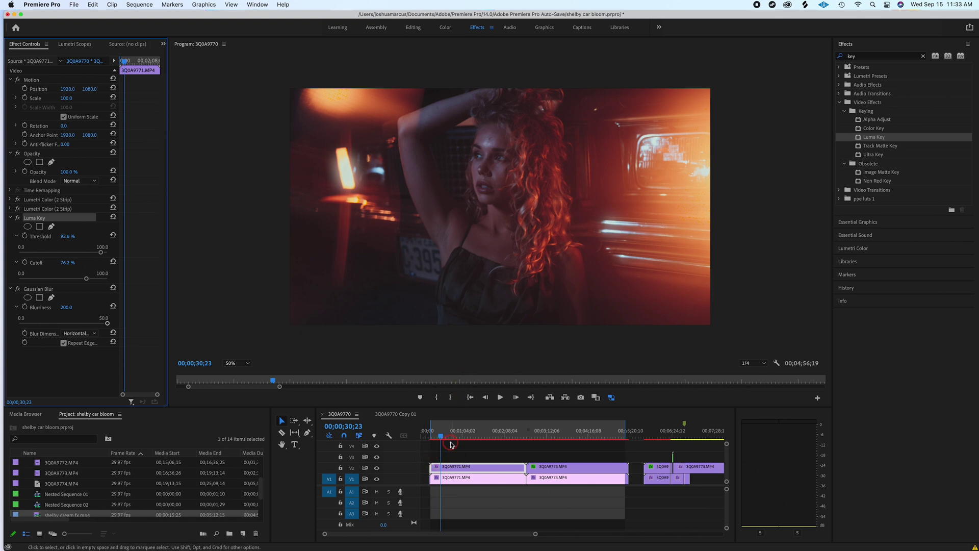
click(376, 468)
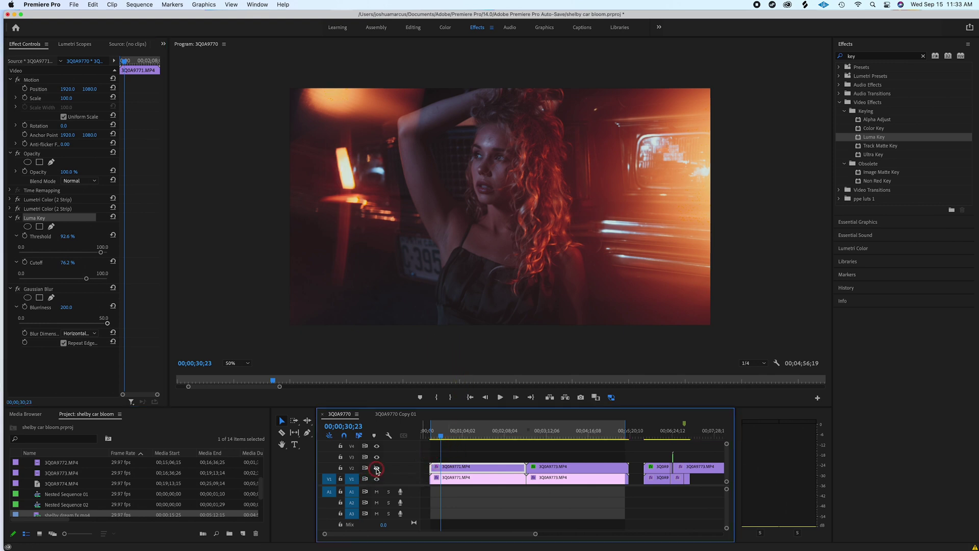
click(377, 468)
click(377, 468)
click(377, 468)
click(377, 468)
click(376, 468)
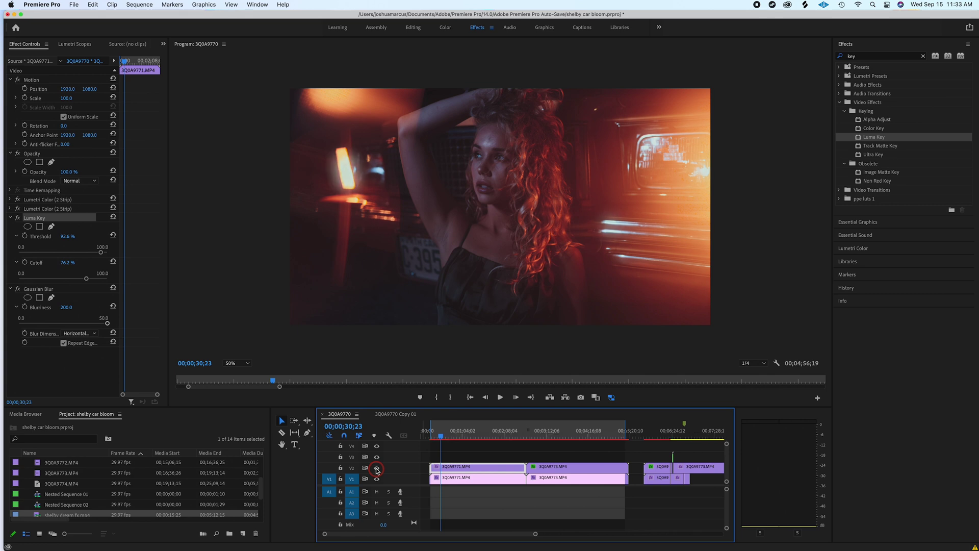
click(377, 468)
click(377, 468)
drag(87, 279, 59, 279)
click(377, 468)
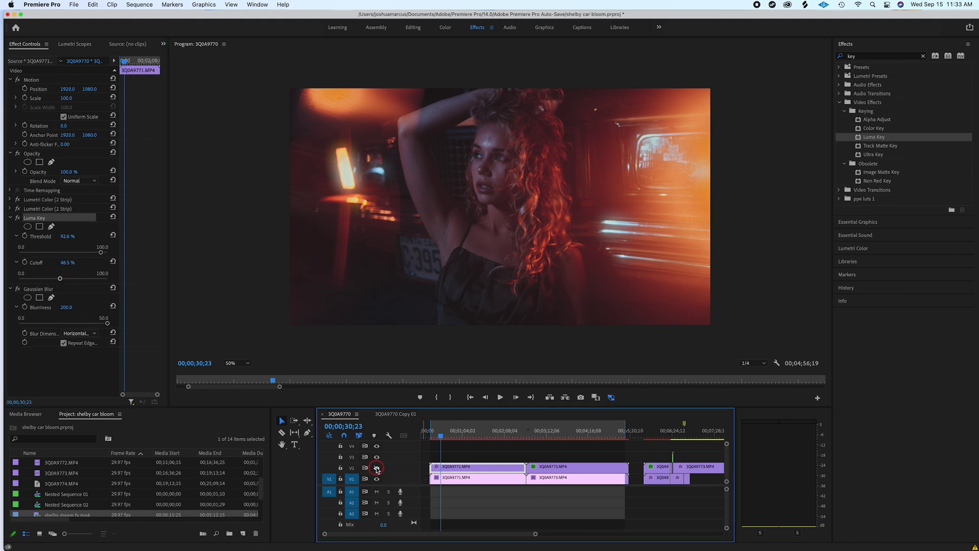
click(377, 468)
click(377, 468)
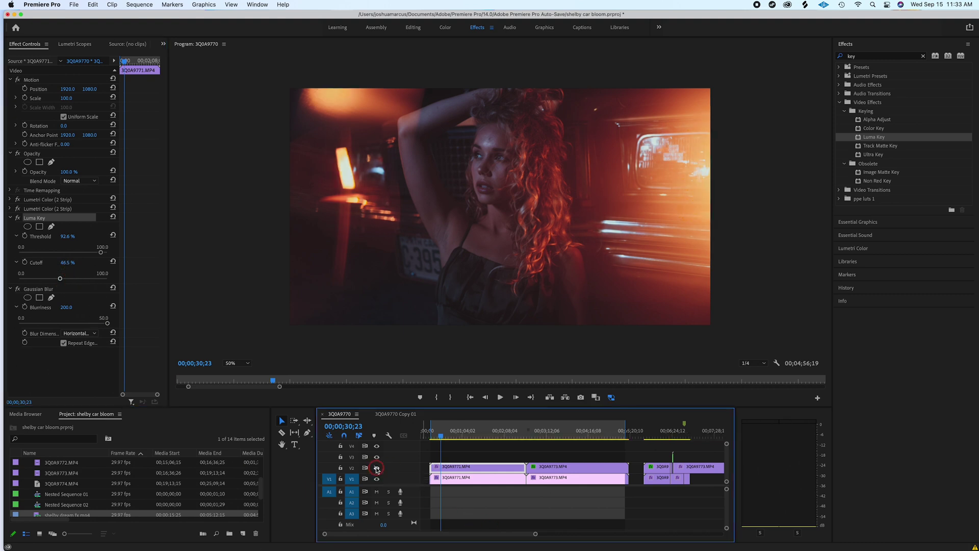
click(377, 468)
click(377, 468)
click(377, 468)
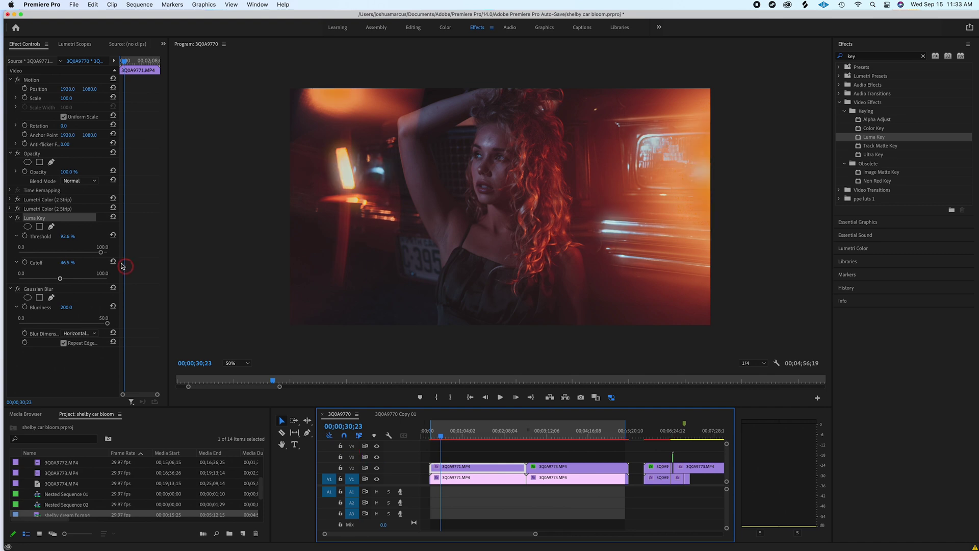
Step: Try Luma Key Cutoff values between 18.8% and 100%, settling at 37.1%
drag(59, 280, 34, 278)
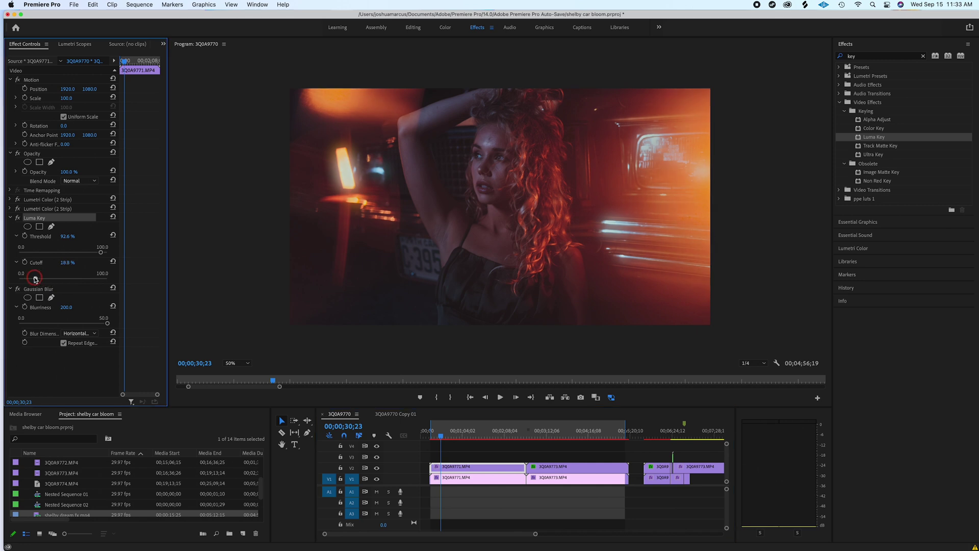
drag(35, 278, 73, 278)
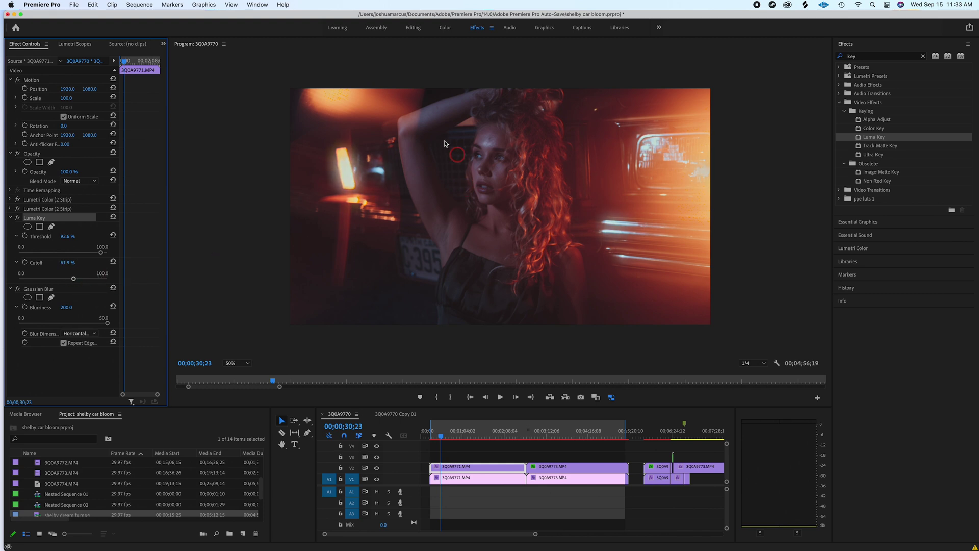
drag(74, 280, 51, 279)
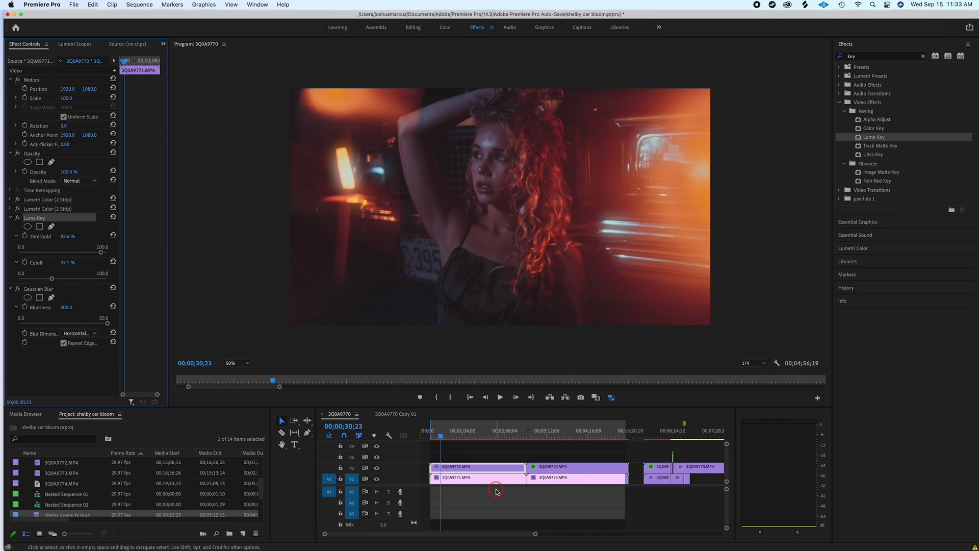
Step: Play the night car sequence to review the bloom, stopping at 00;00;59;02
click(376, 468)
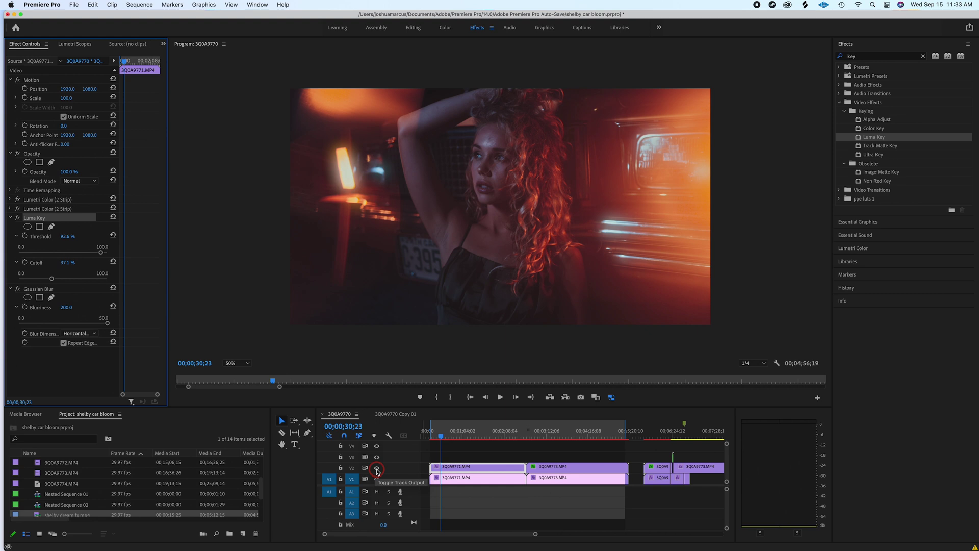
click(314, 307)
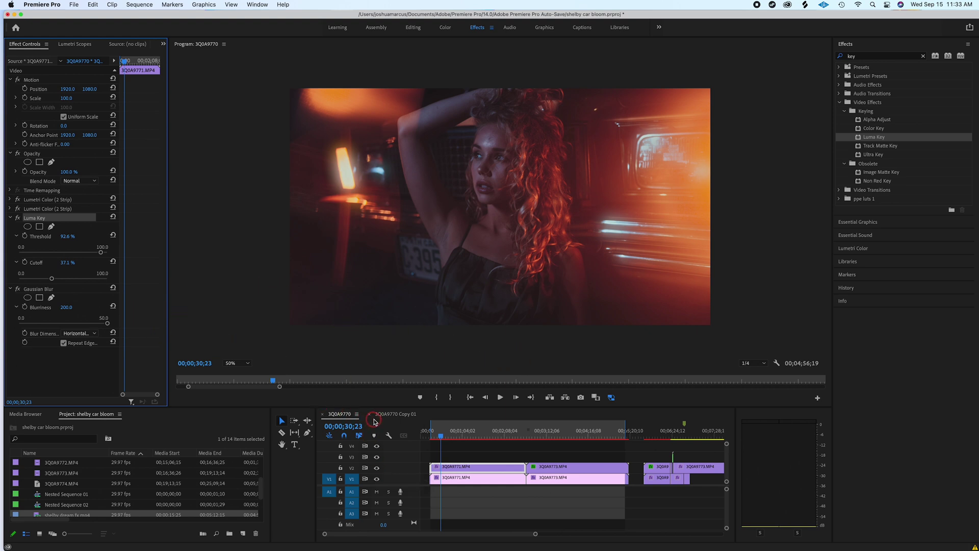
key(space)
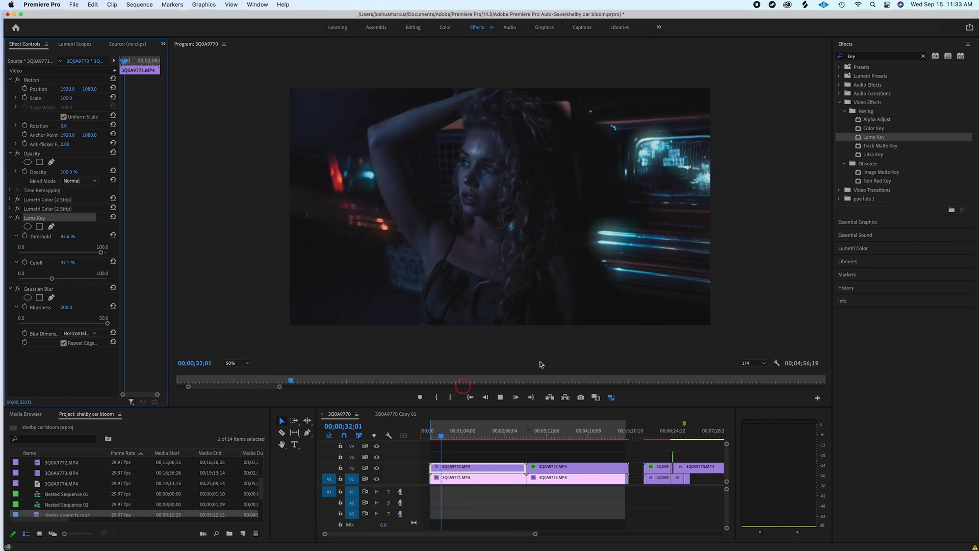
click(615, 150)
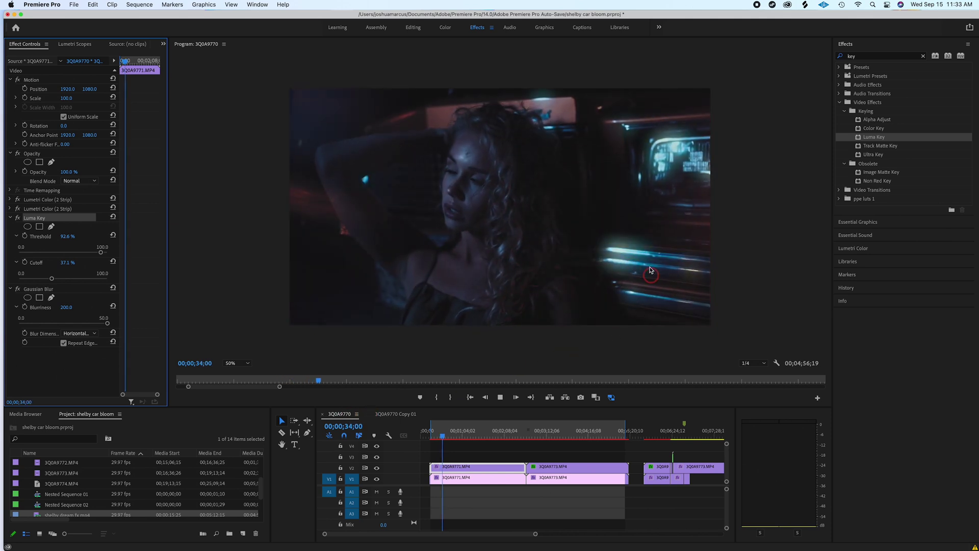
click(638, 279)
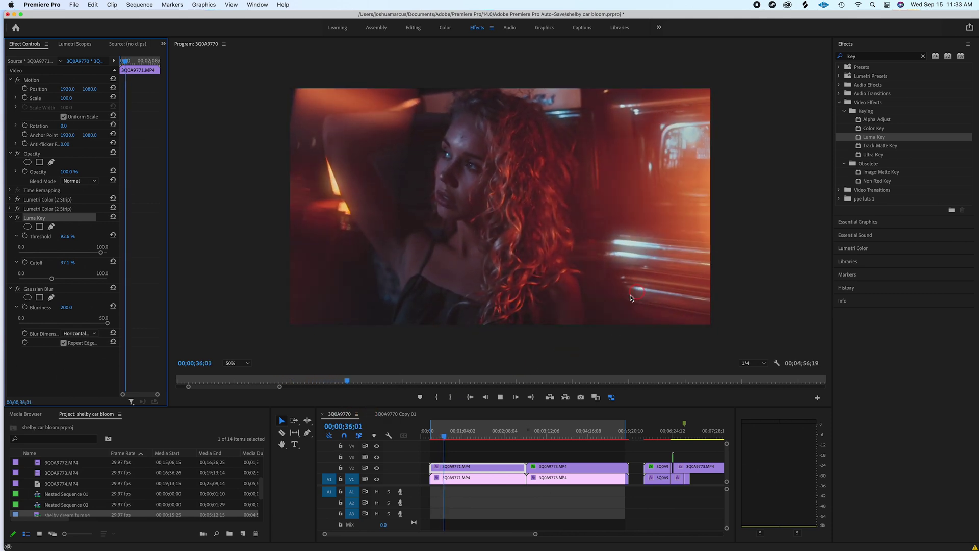
click(113, 296)
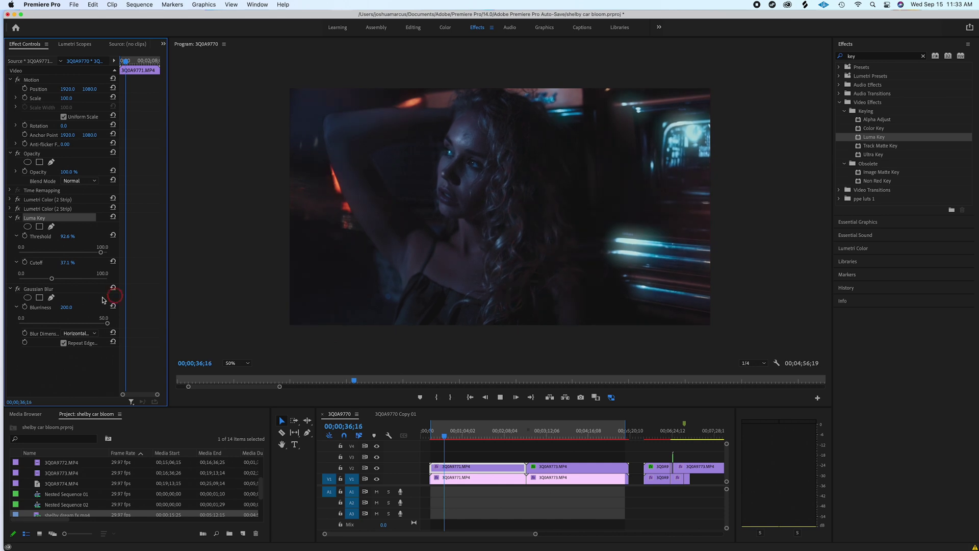
click(377, 468)
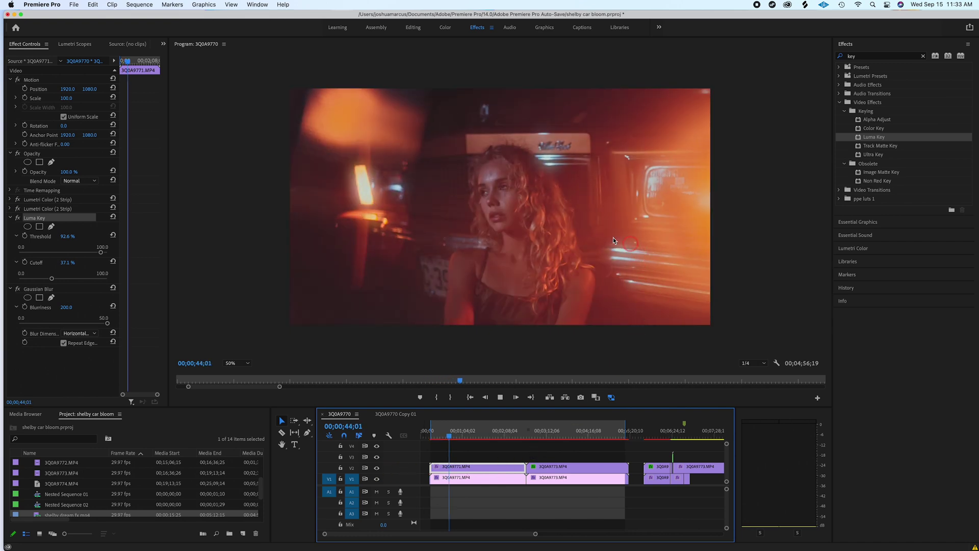
click(648, 256)
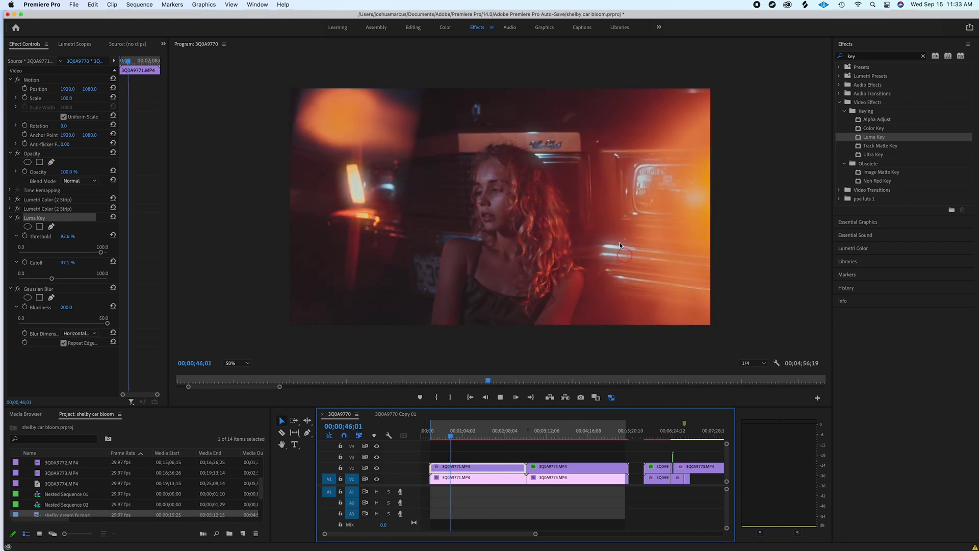
click(507, 312)
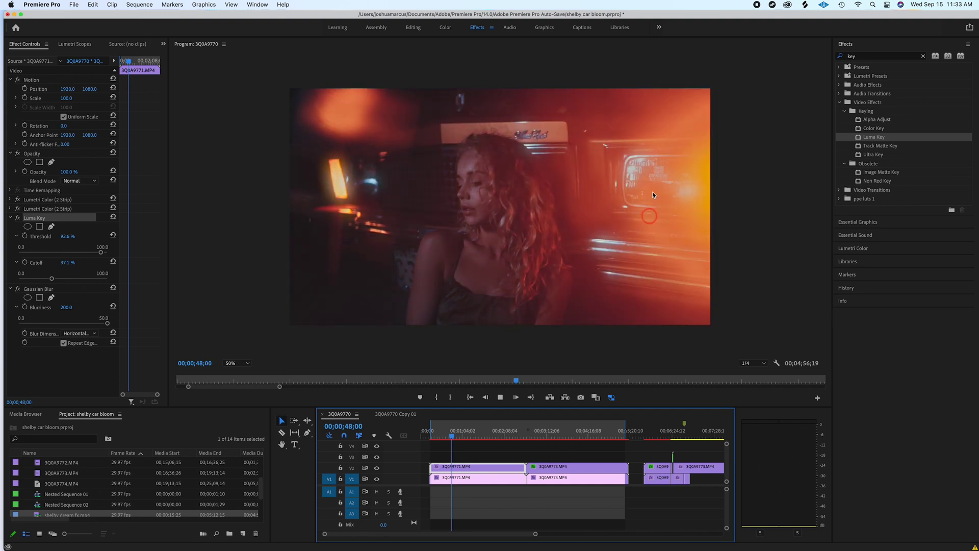
click(511, 231)
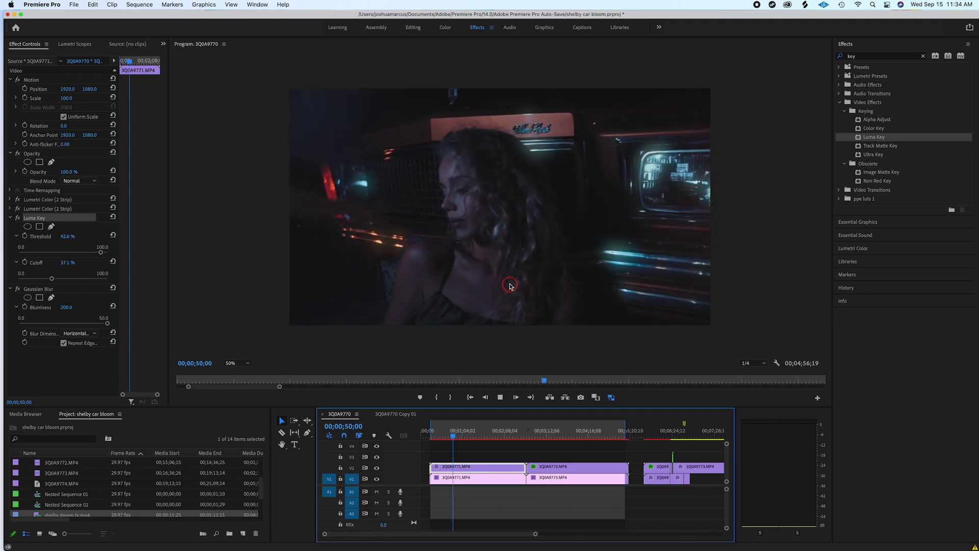
click(509, 285)
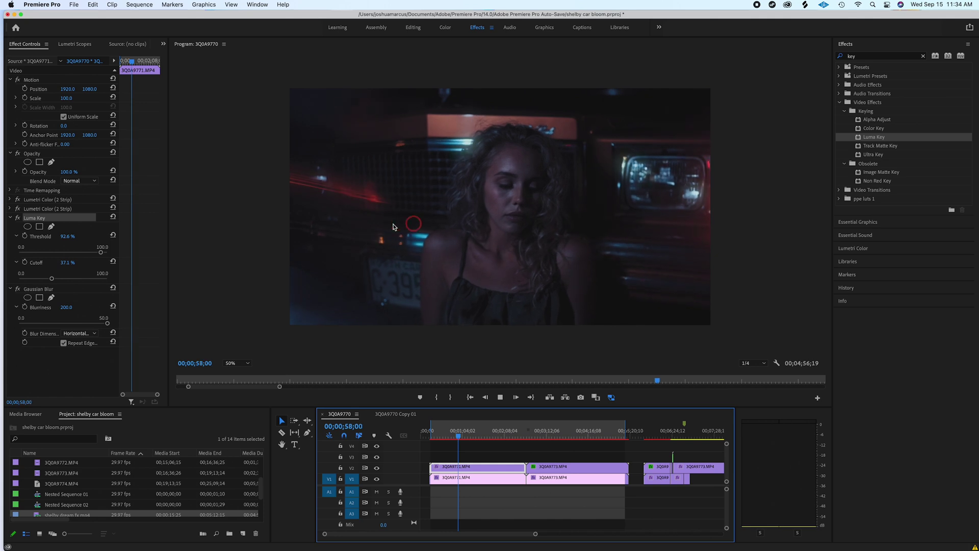
key(space)
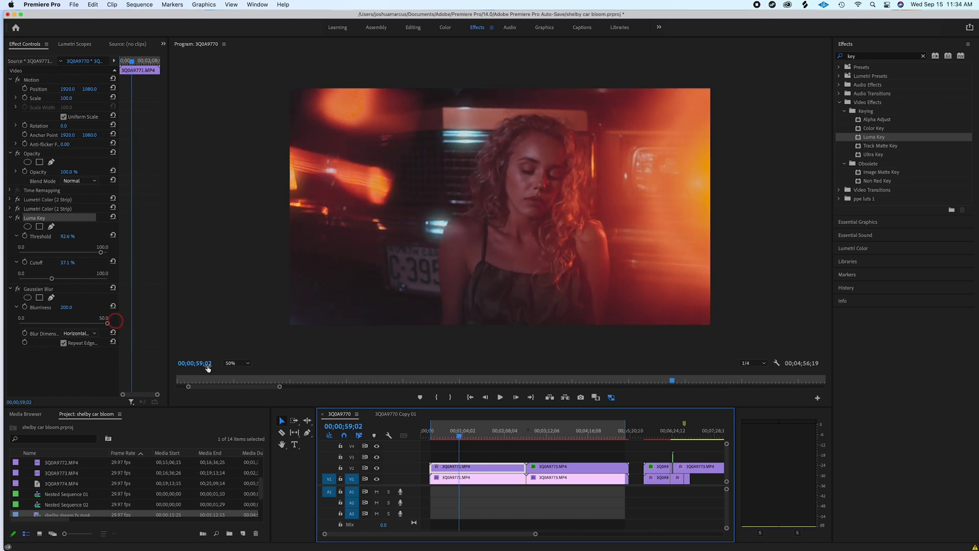
Step: Move the playhead to the 1:43 shot and toggle the V2 bloom layer off and on
drag(460, 437, 490, 436)
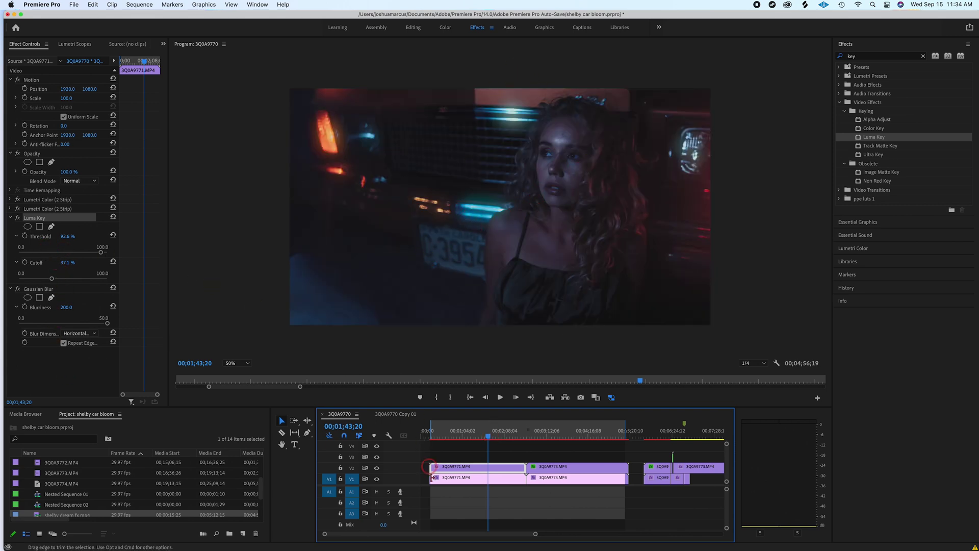
click(365, 469)
click(377, 468)
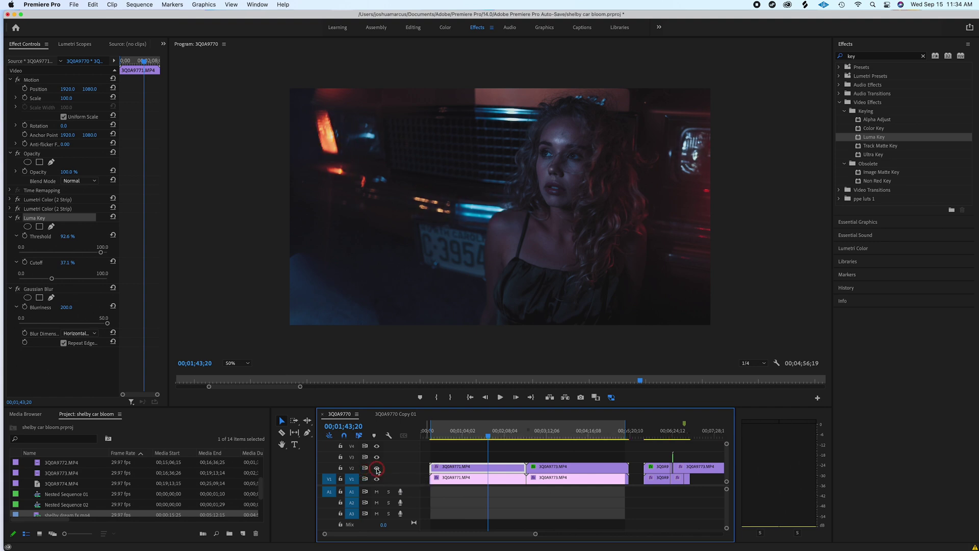
Step: Set the Luma Key Cutoff on the glow layer to 48.0%
click(448, 384)
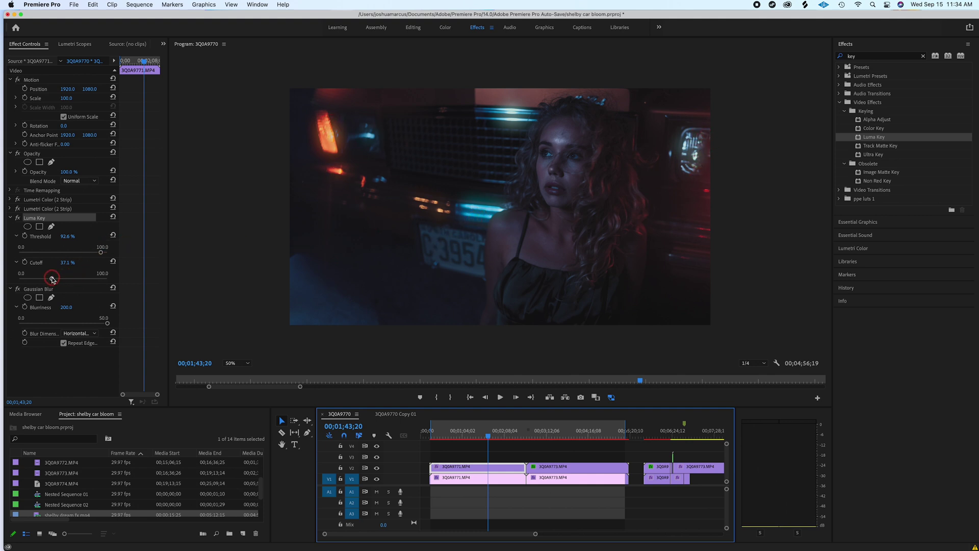
drag(52, 279, 6, 277)
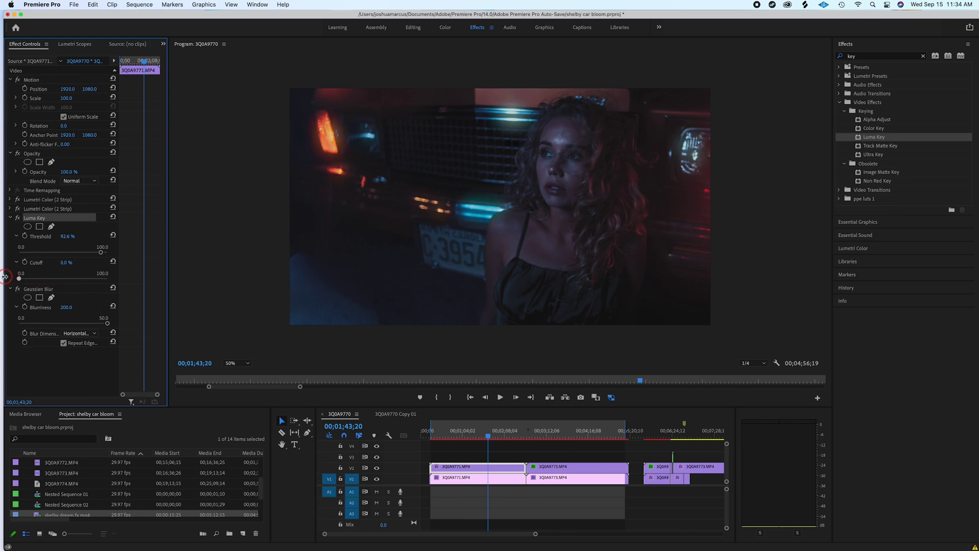
drag(13, 278, 61, 280)
click(329, 411)
Step: Compare the shot with the V2 glow layer hidden and shown, then play on to about 2:03
click(378, 468)
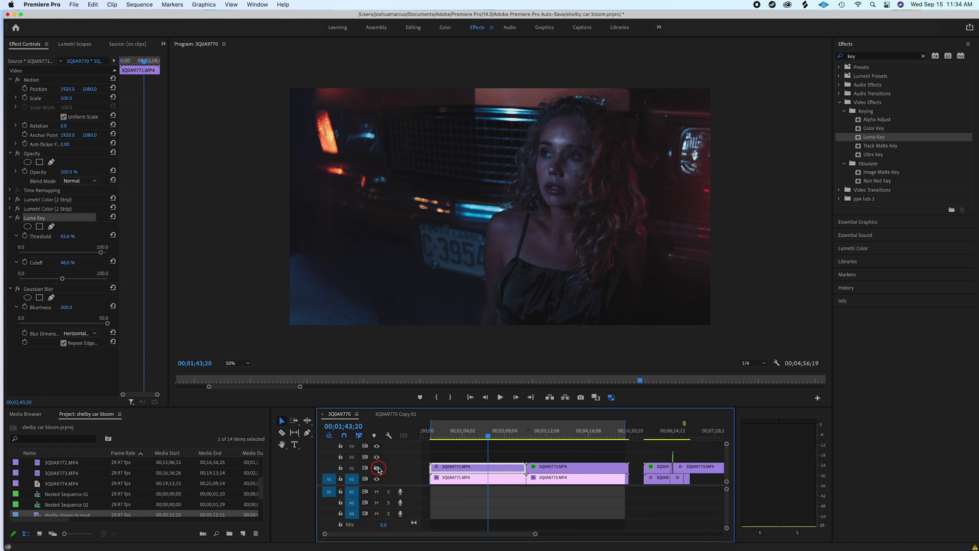
click(378, 468)
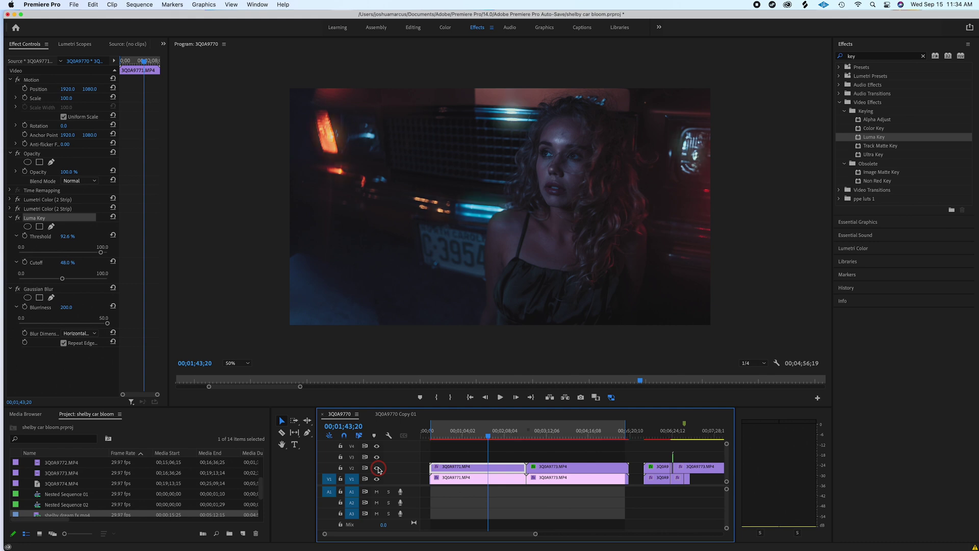
click(516, 470)
key(space)
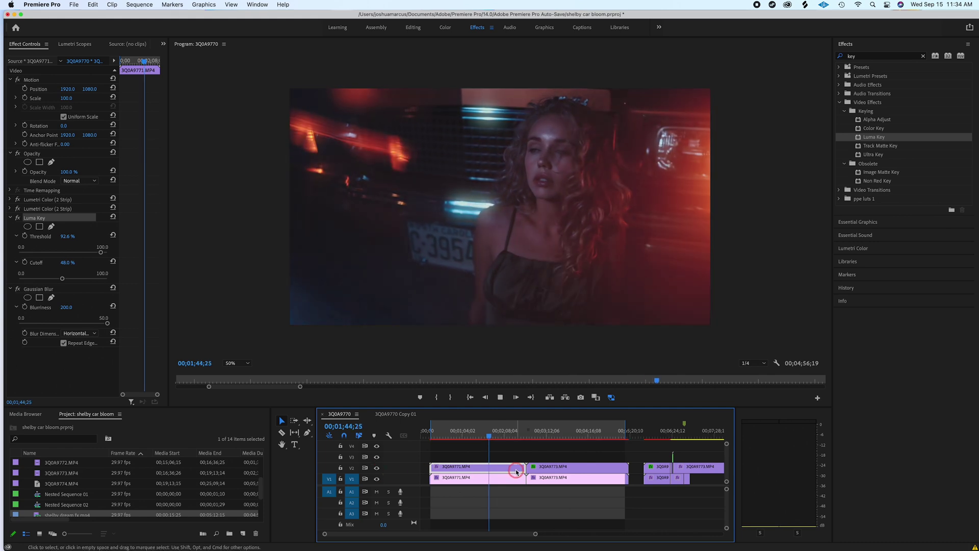
click(656, 251)
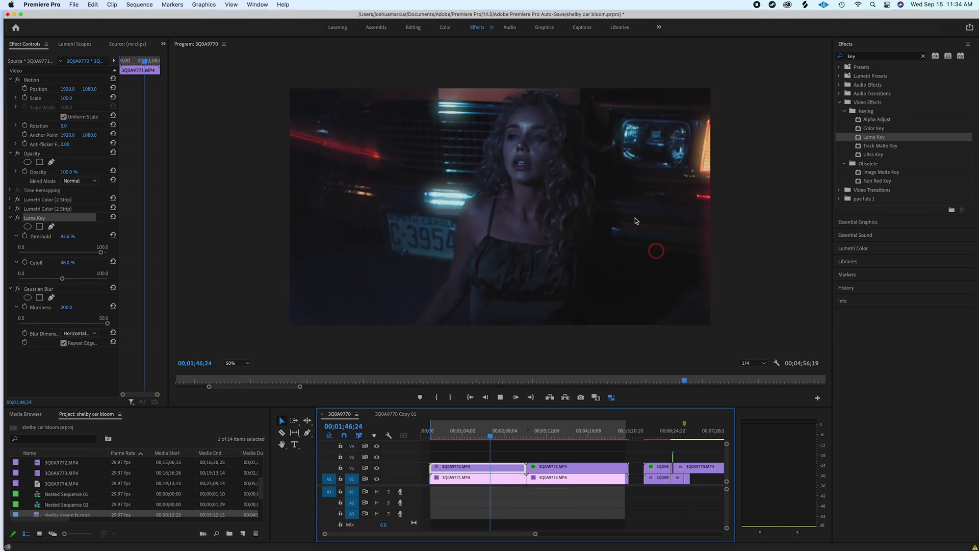